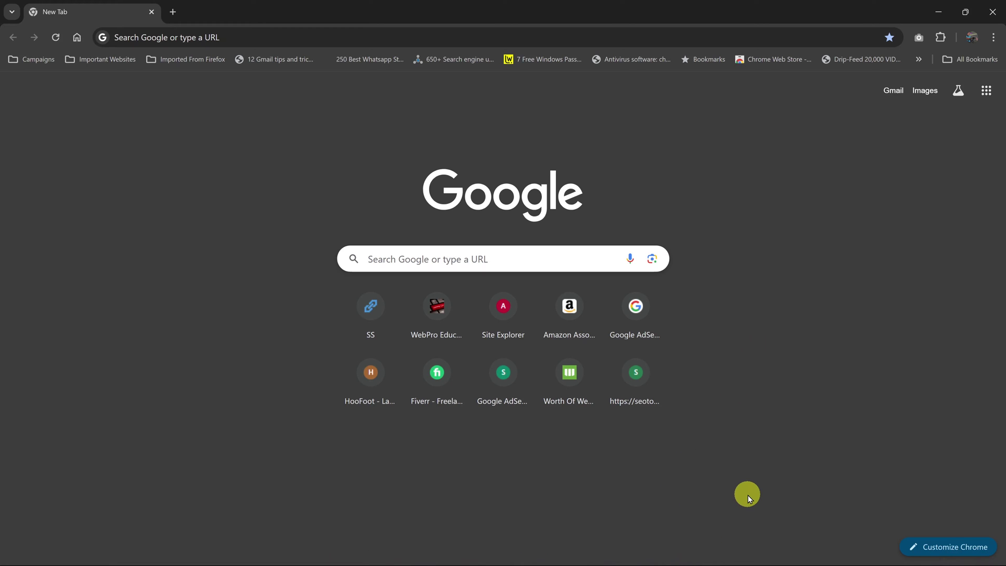
{"action": "left_click", "coordinate": [244, 38]}
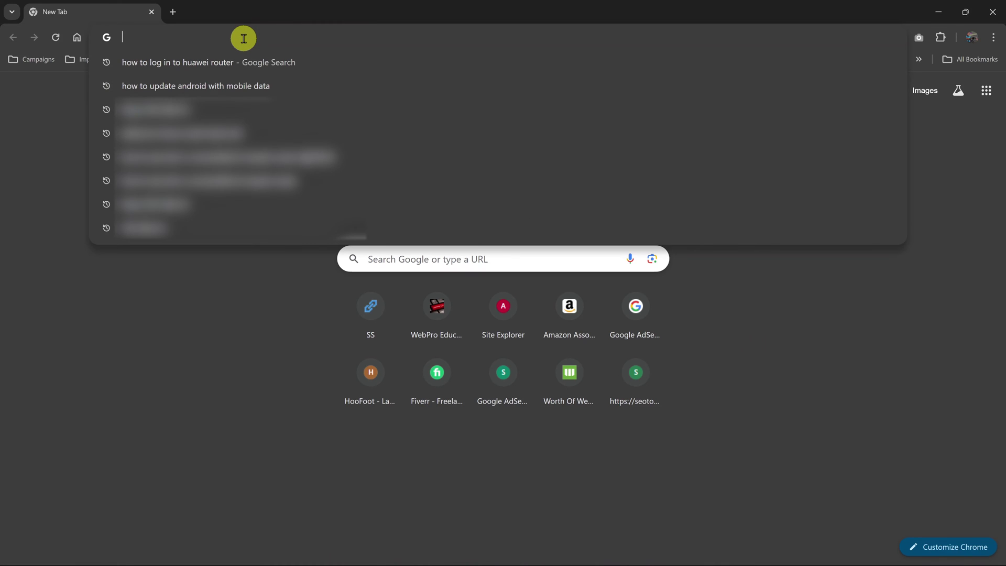
{"action": "type", "text": "https"}
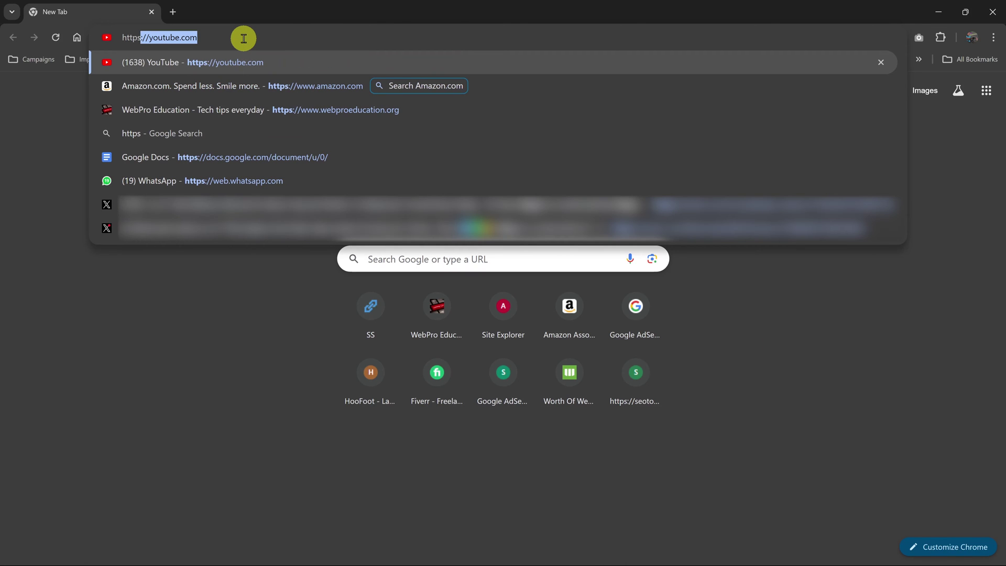
{"action": "type", "text": ":"}
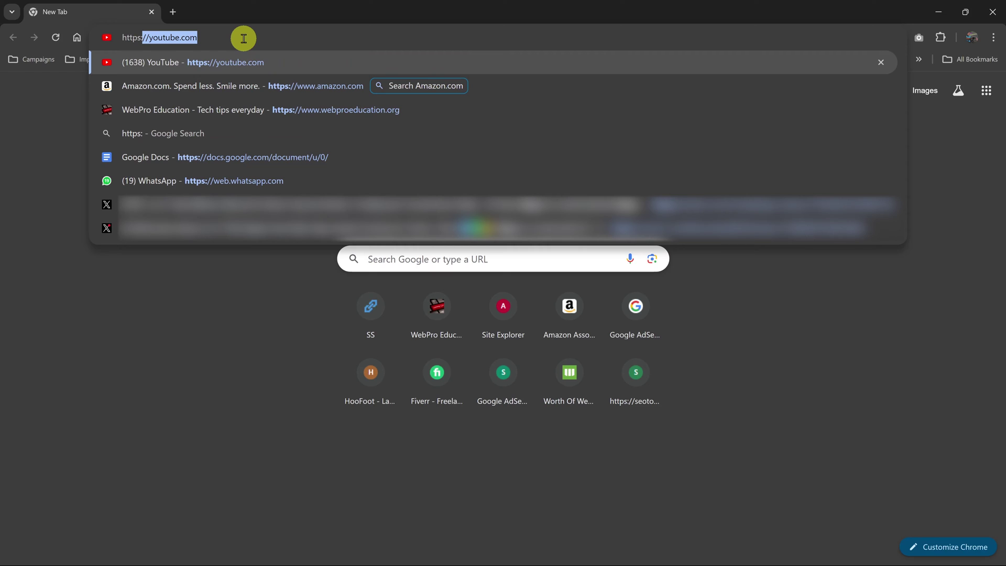
{"action": "type", "text": "//"}
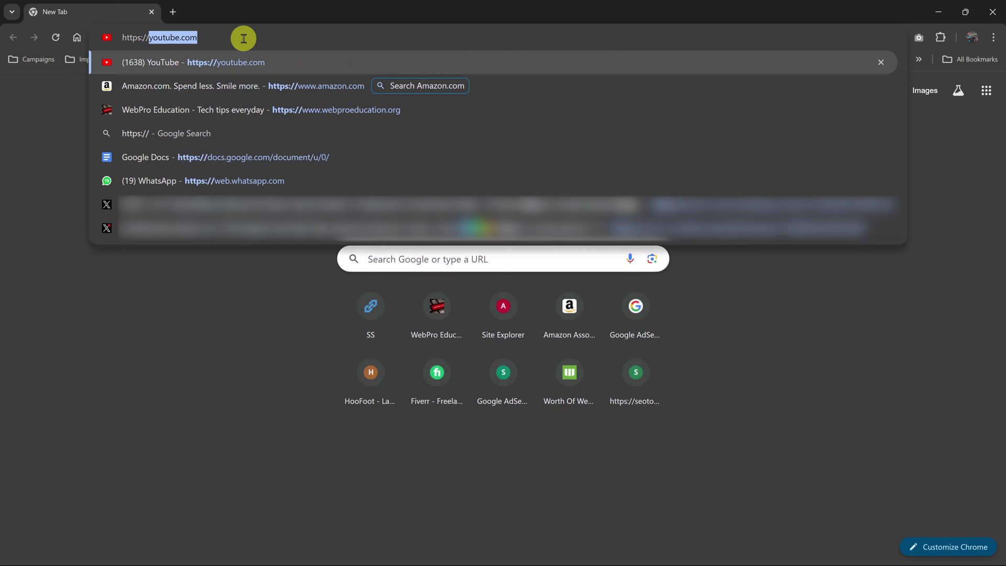
{"action": "key", "text": "ctrl+v"}
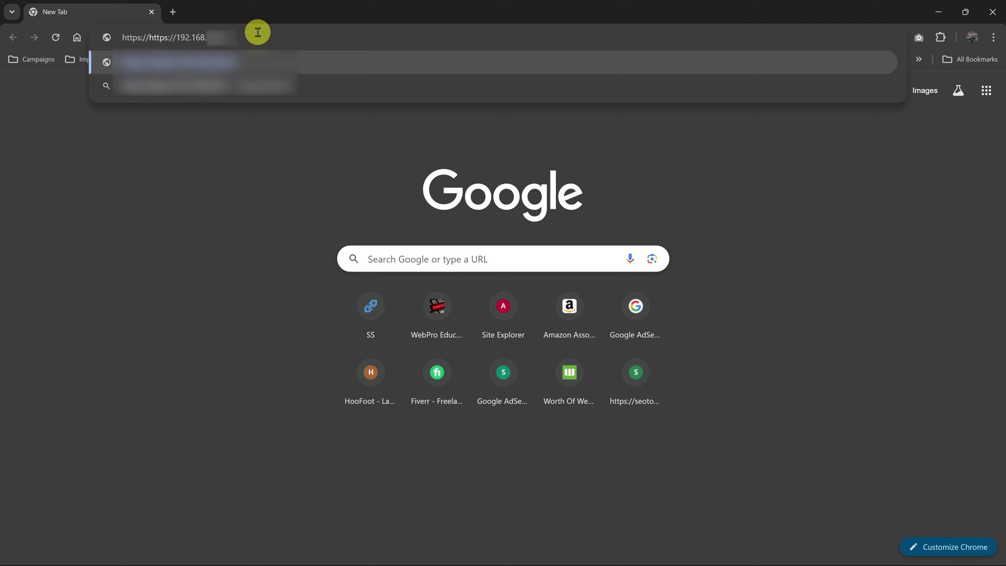
{"action": "left_click_drag", "start_coordinate": [147, 36], "coordinate": [100, 38]}
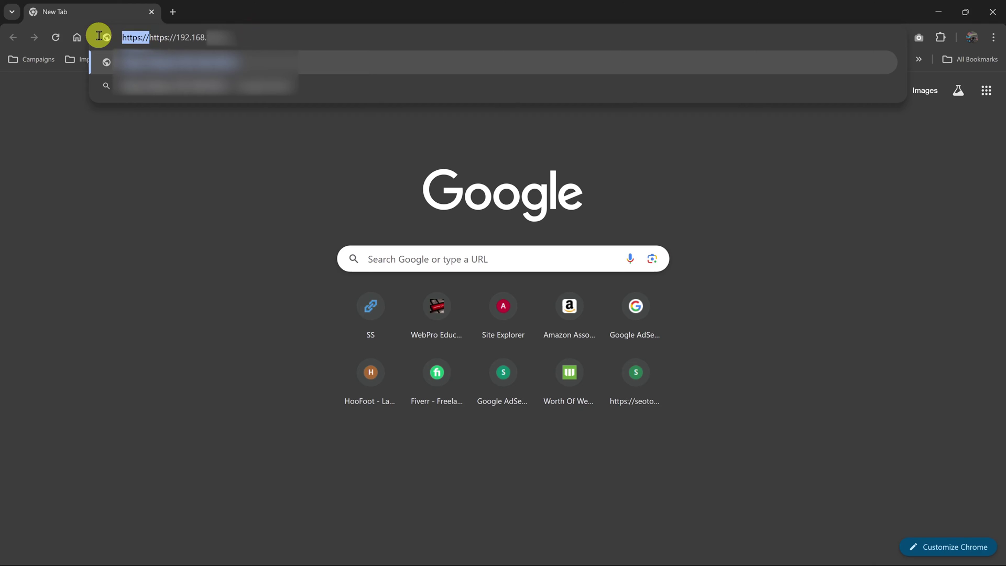
{"action": "key", "text": "BackSpace"}
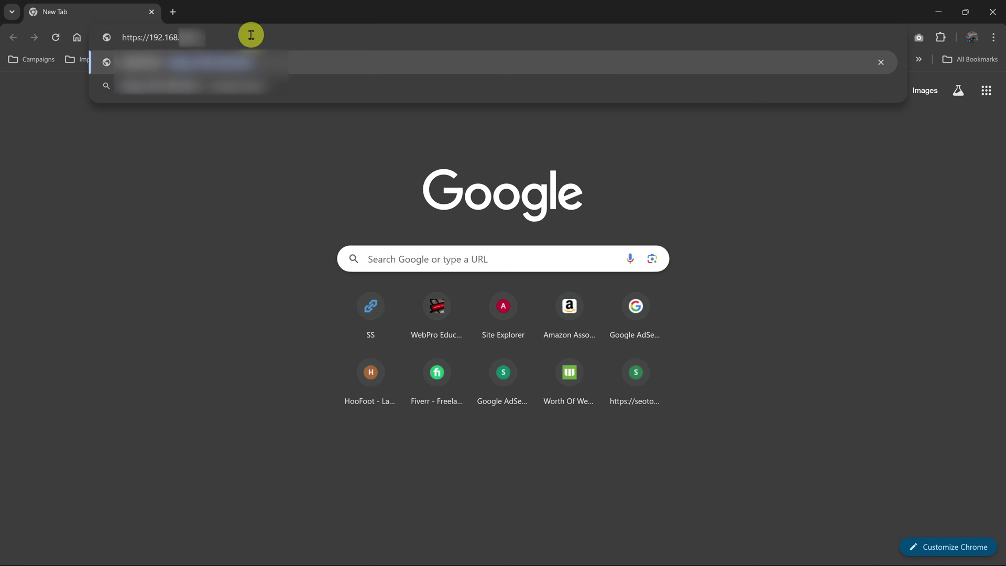
{"action": "left_click_drag", "start_coordinate": [234, 36], "coordinate": [90, 29]}
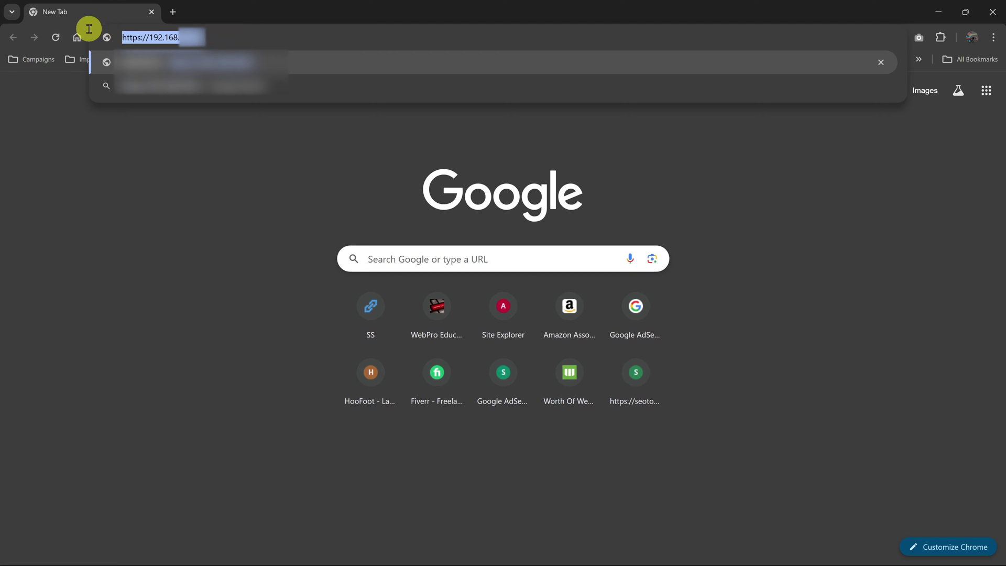
{"action": "left_click", "coordinate": [224, 37]}
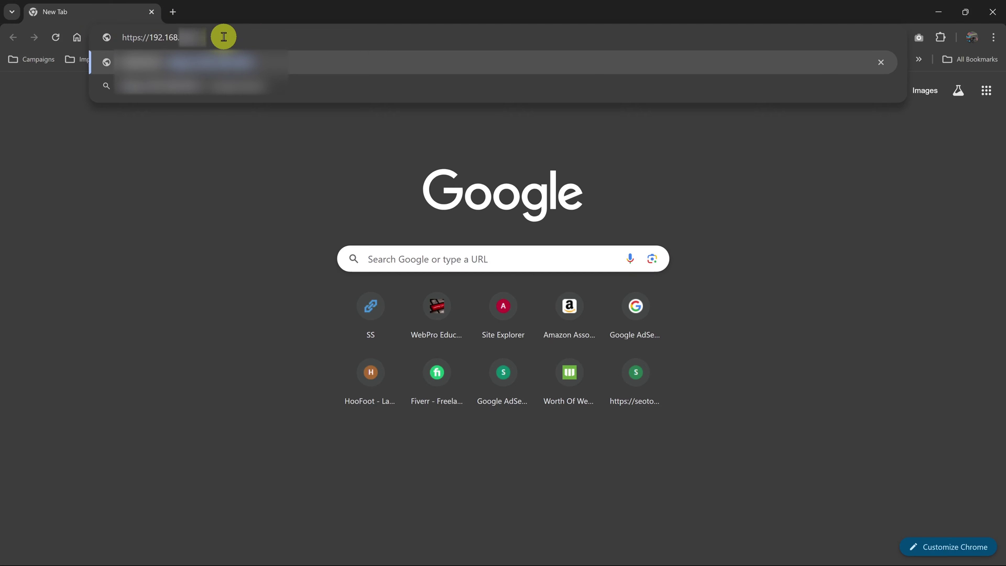
{"action": "key", "text": "Return"}
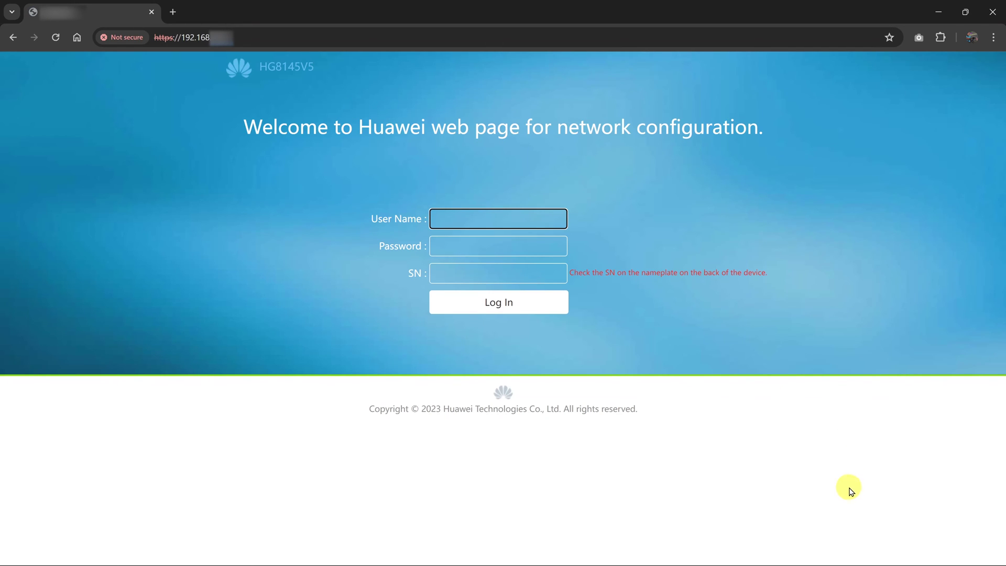
Get ready to enter the admin user name on the HG8145V5 login form
{"action": "mouse_move", "coordinate": [932, 562]}
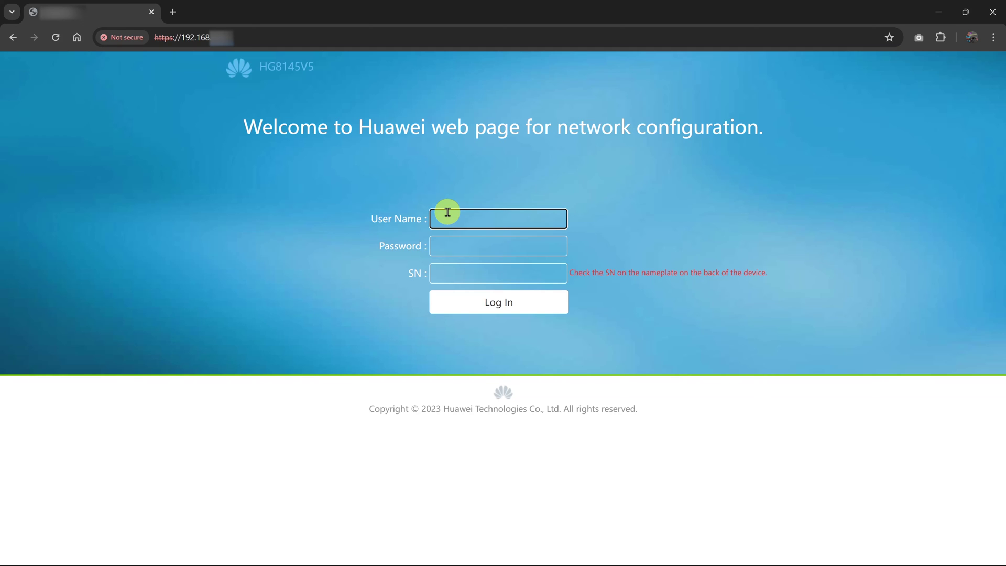
Finish the admin user name, enter the password and device serial number, and log in
{"action": "type", "text": "oot"}
{"action": "left_click", "coordinate": [487, 244]}
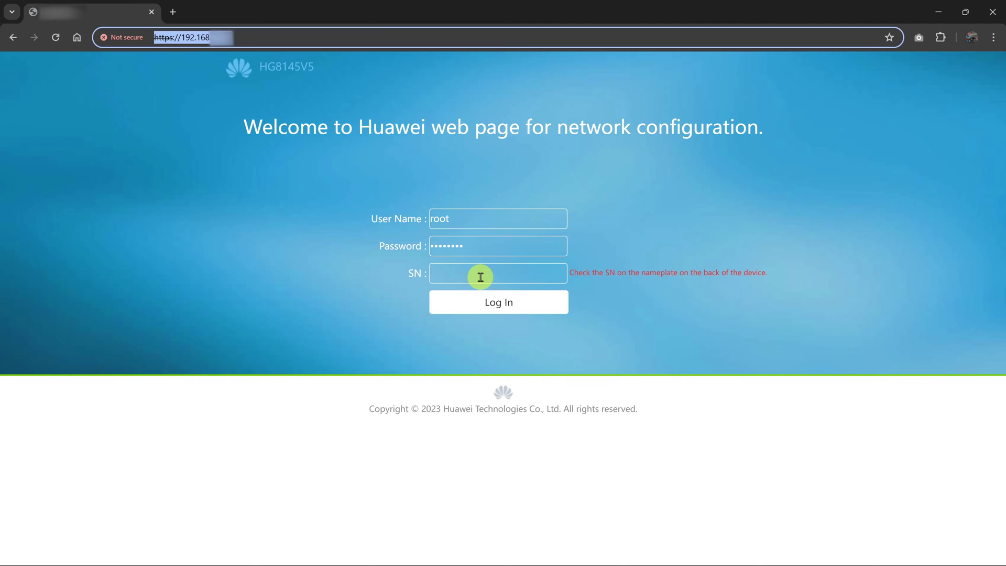
{"action": "left_click", "coordinate": [470, 272]}
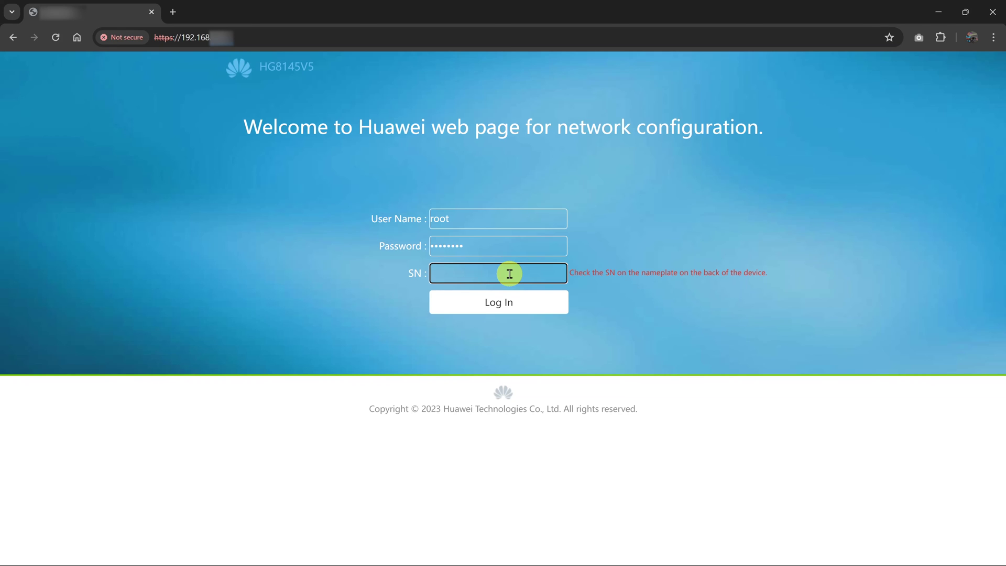
{"action": "key", "text": "ctrl+l"}
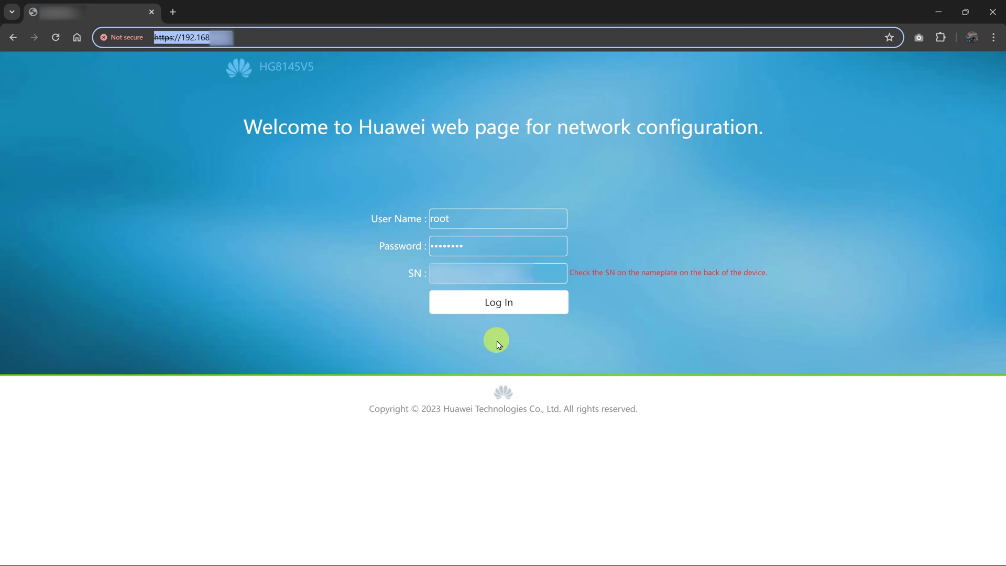
{"action": "left_click", "coordinate": [525, 275]}
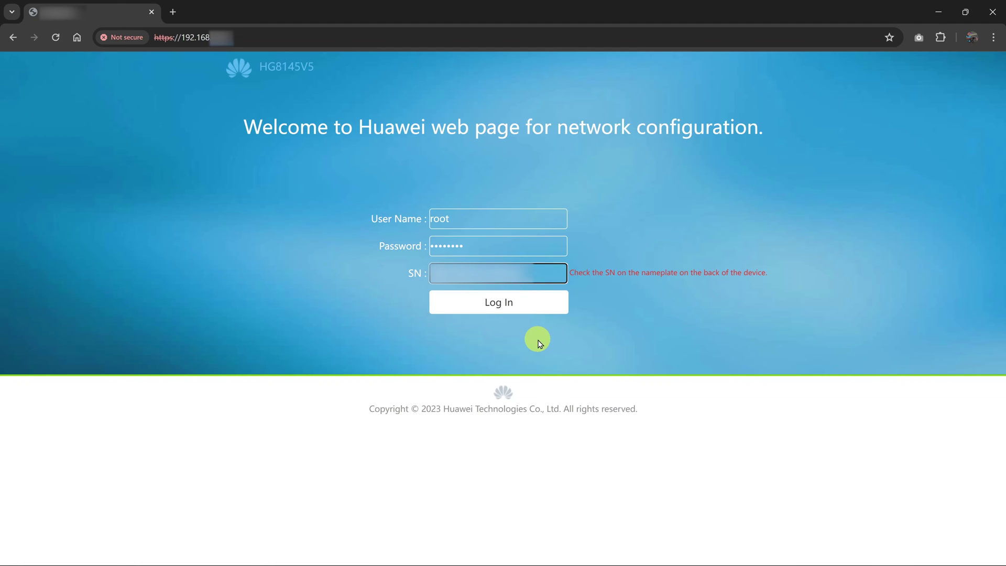
{"action": "left_click", "coordinate": [527, 310]}
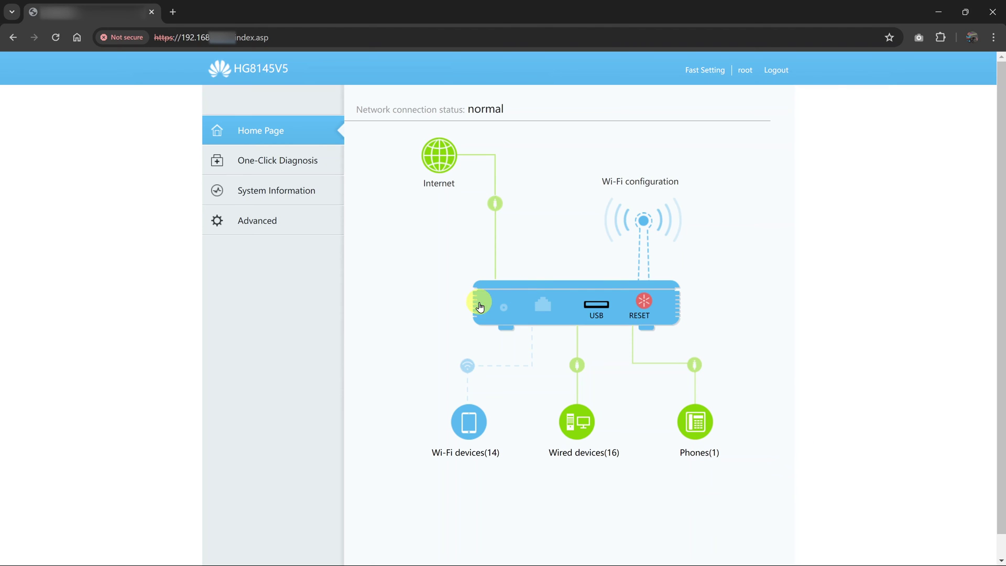
Open System Information, then the WLAN Information page for 2.4 GHz SSID GT sport
{"action": "left_click", "coordinate": [285, 188]}
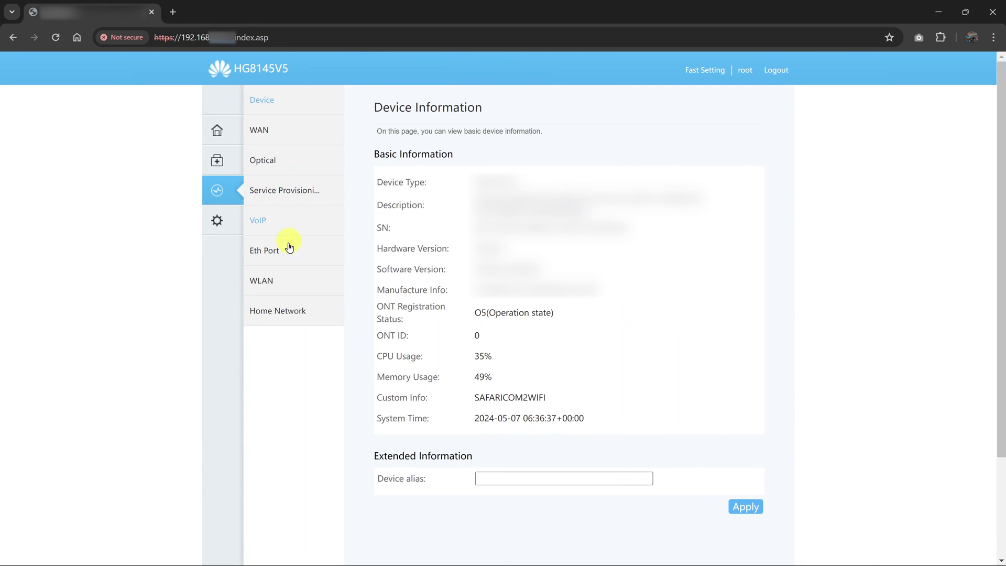
{"action": "left_click", "coordinate": [294, 282]}
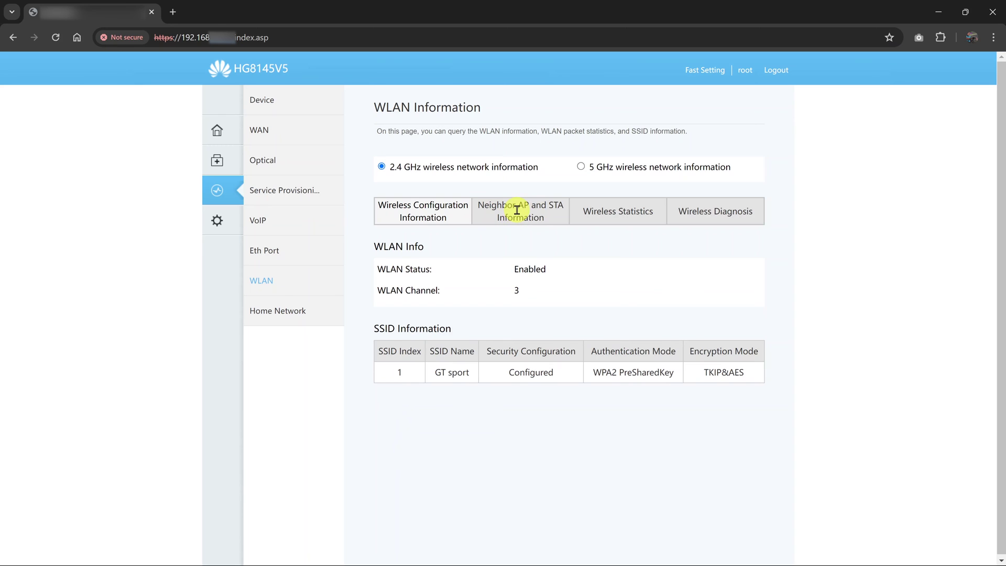
Query STA Information to list the 3 stations connected to 2.4 GHz GT sport
{"action": "left_click", "coordinate": [517, 210]}
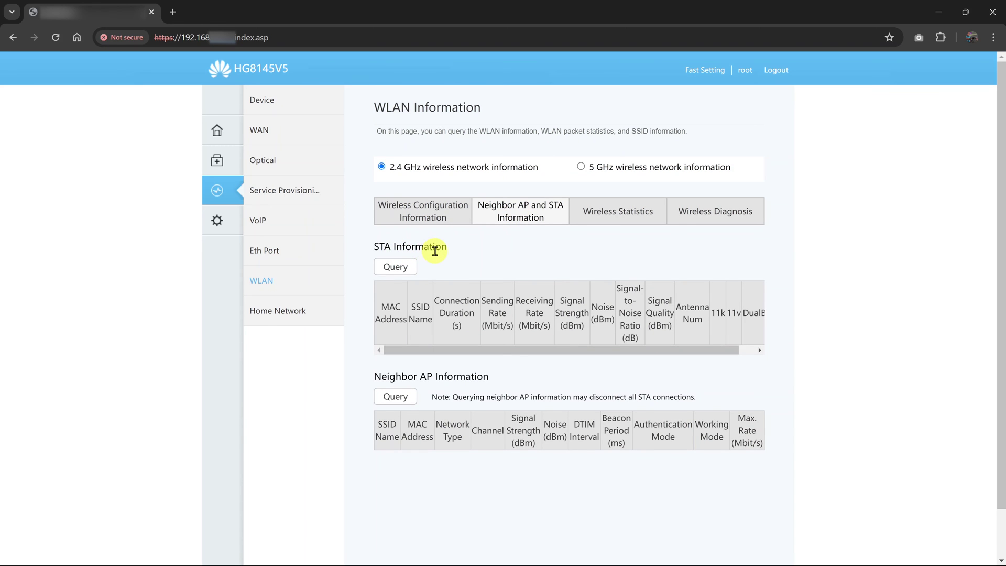
{"action": "left_click", "coordinate": [408, 268]}
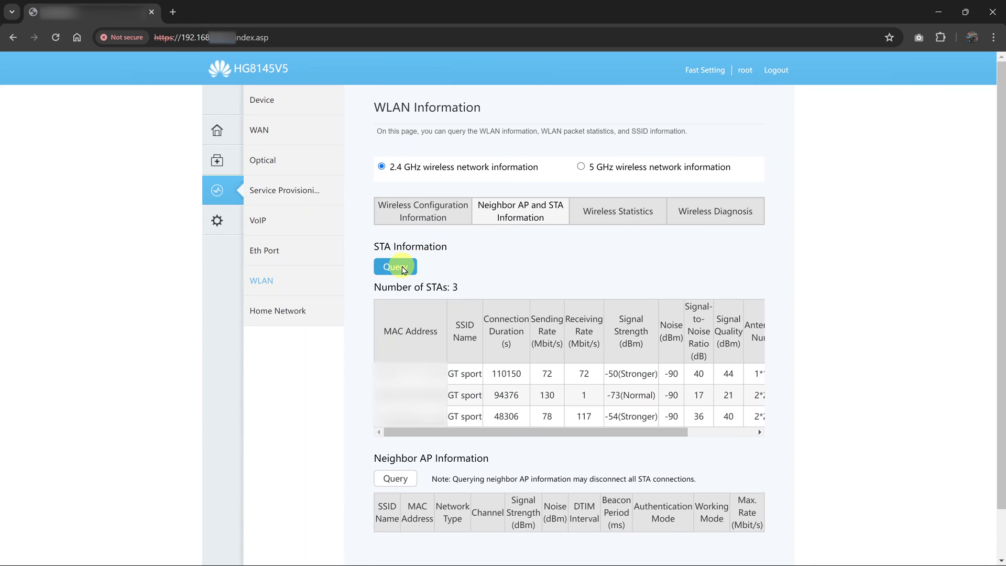
{"action": "scroll", "coordinate": [474, 370], "scroll_direction": "down", "scroll_amount": 2}
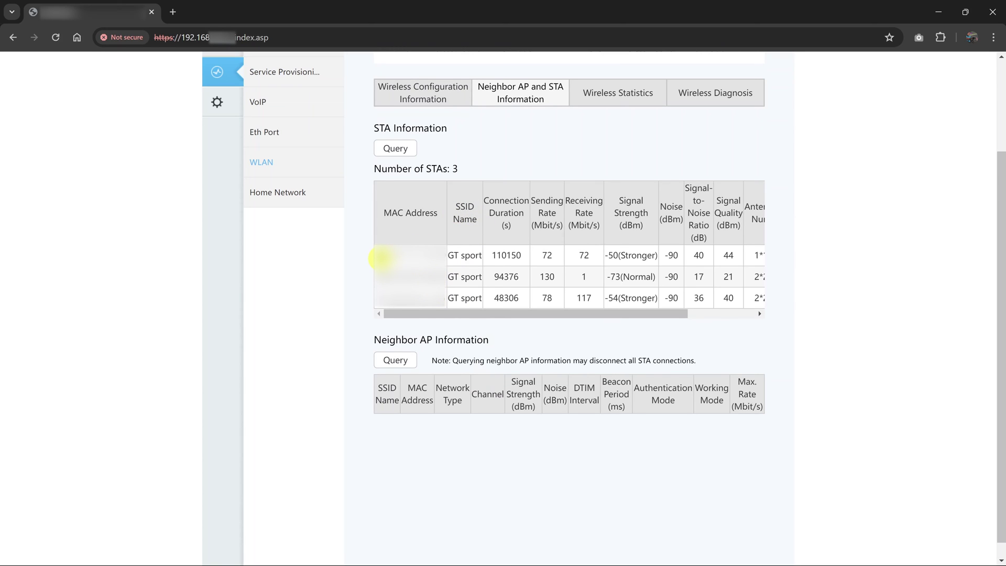
{"action": "left_click_drag", "start_coordinate": [374, 255], "coordinate": [449, 256]}
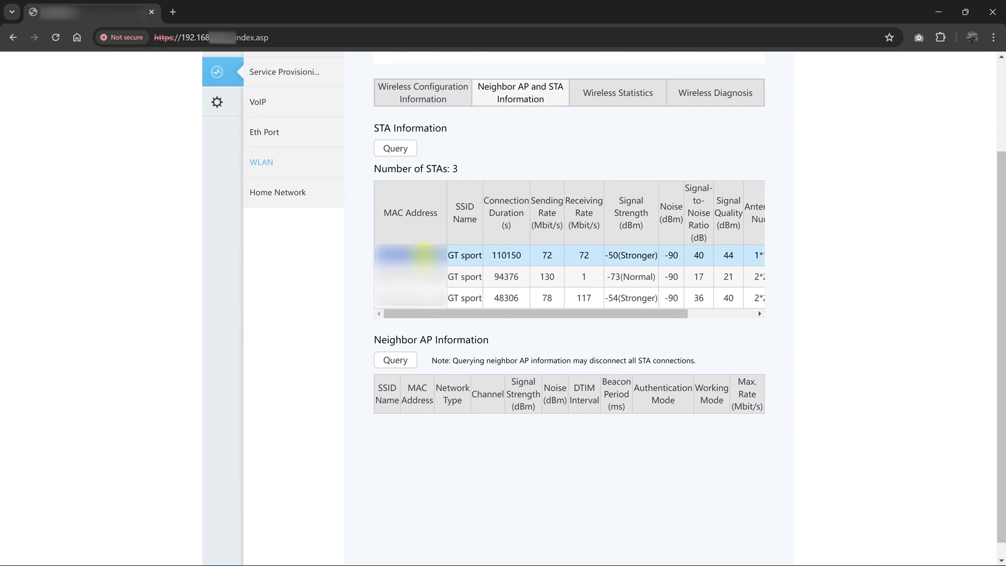
{"action": "left_click", "coordinate": [412, 277]}
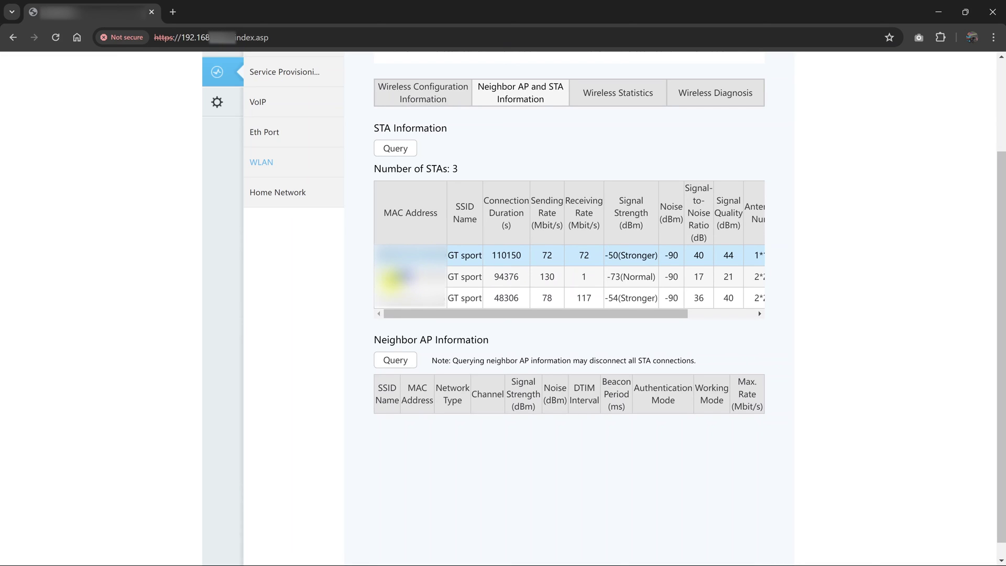
{"action": "left_click", "coordinate": [385, 280]}
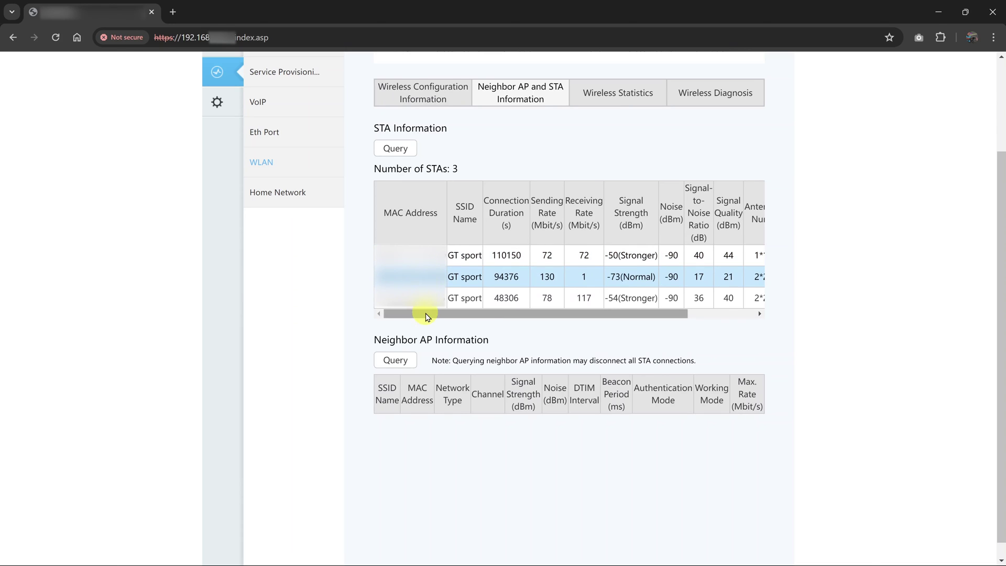
{"action": "mouse_move", "coordinate": [426, 316]}
{"action": "left_mouse_down"}
{"action": "mouse_move", "coordinate": [477, 316]}
{"action": "mouse_move", "coordinate": [415, 318]}
{"action": "left_mouse_up"}
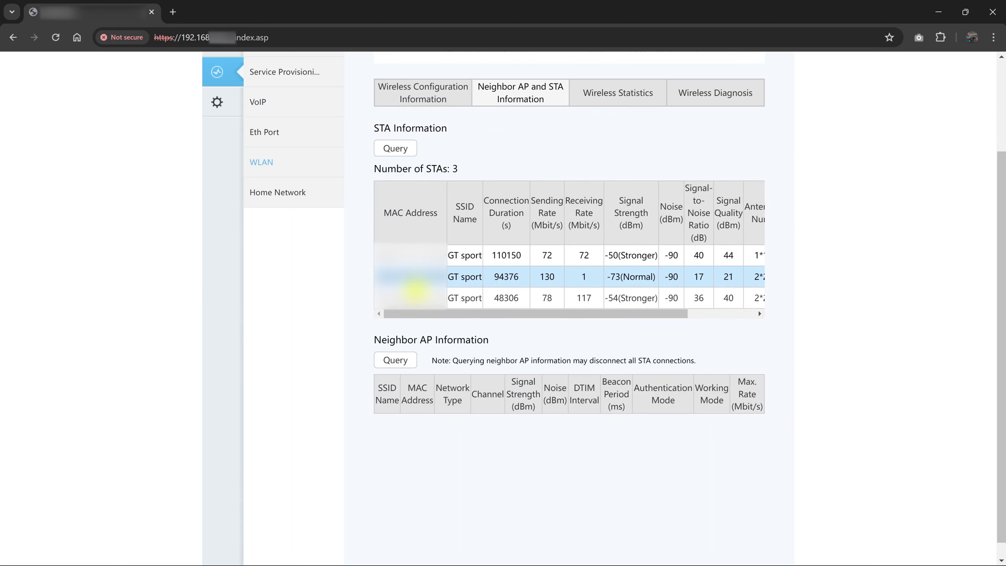
{"action": "scroll", "coordinate": [461, 295], "scroll_direction": "up", "scroll_amount": 3}
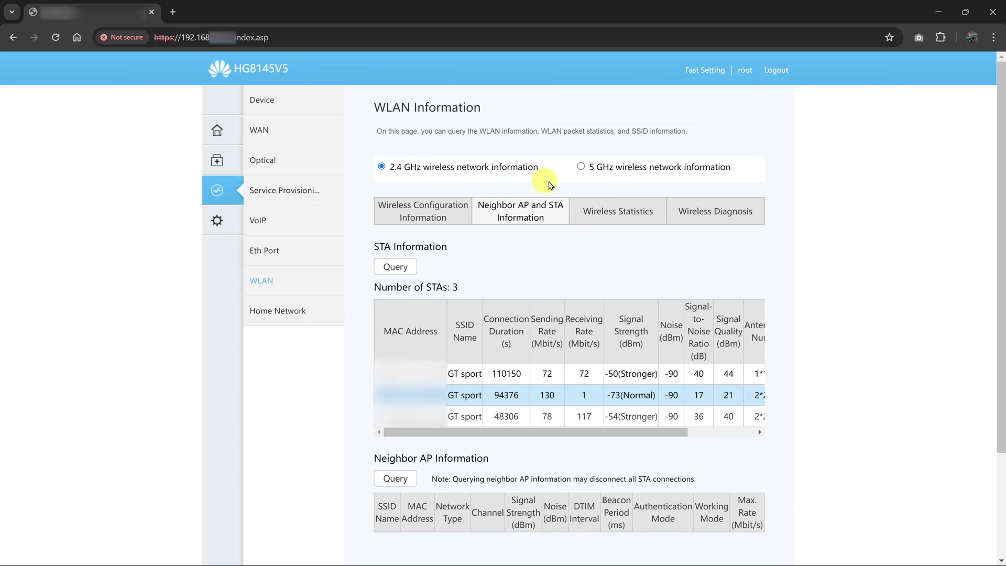
{"action": "left_click", "coordinate": [581, 167]}
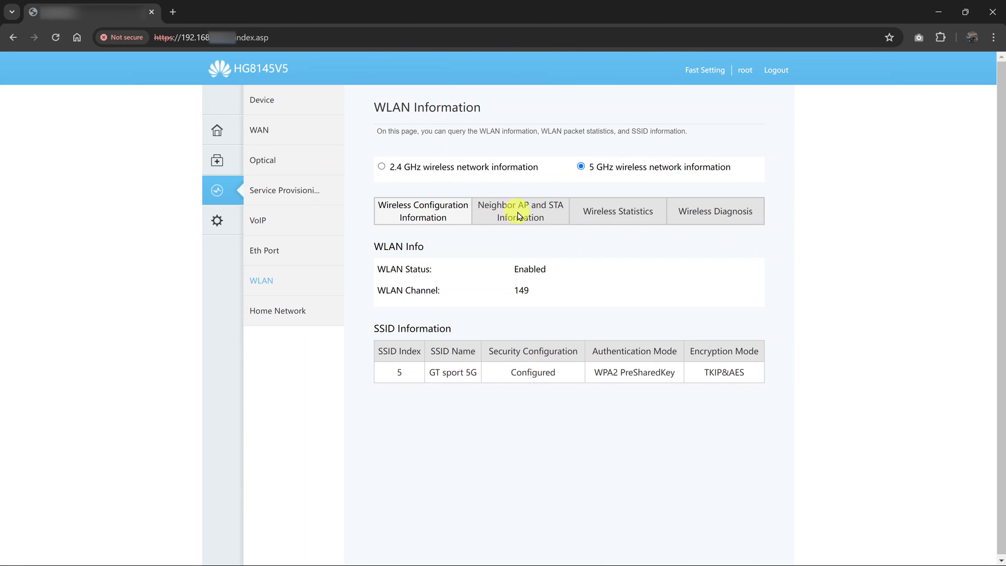
Query 5 GHz STA Information to list the 6 stations on GT sport 5G
{"action": "left_click", "coordinate": [519, 215]}
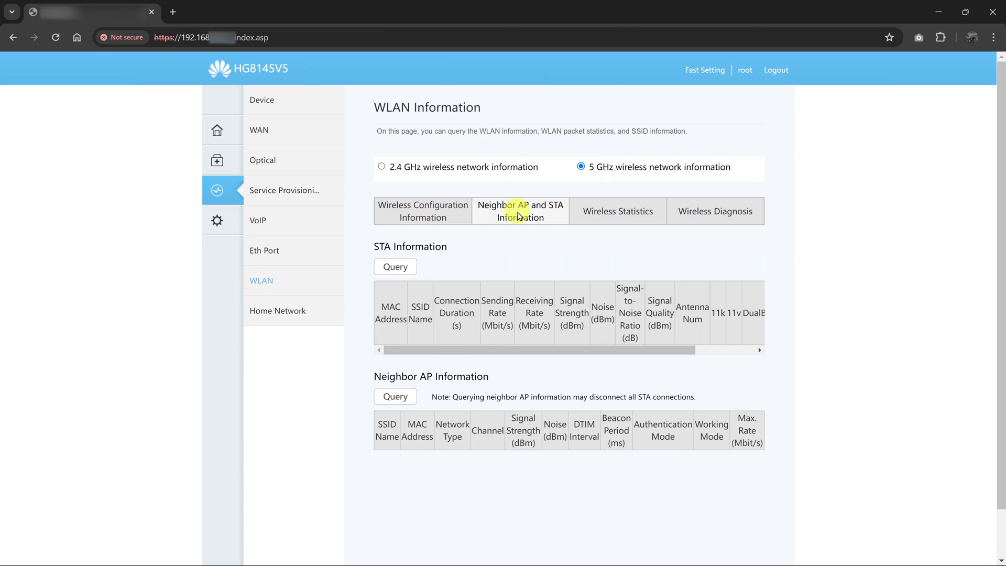
{"action": "left_click", "coordinate": [407, 268]}
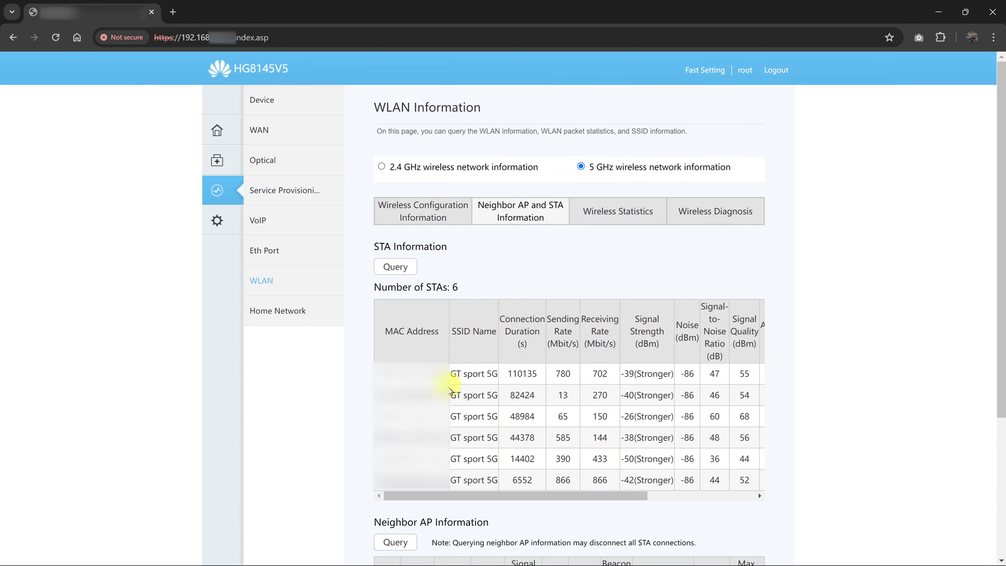
{"action": "scroll", "coordinate": [449, 377], "scroll_direction": "down", "scroll_amount": 3}
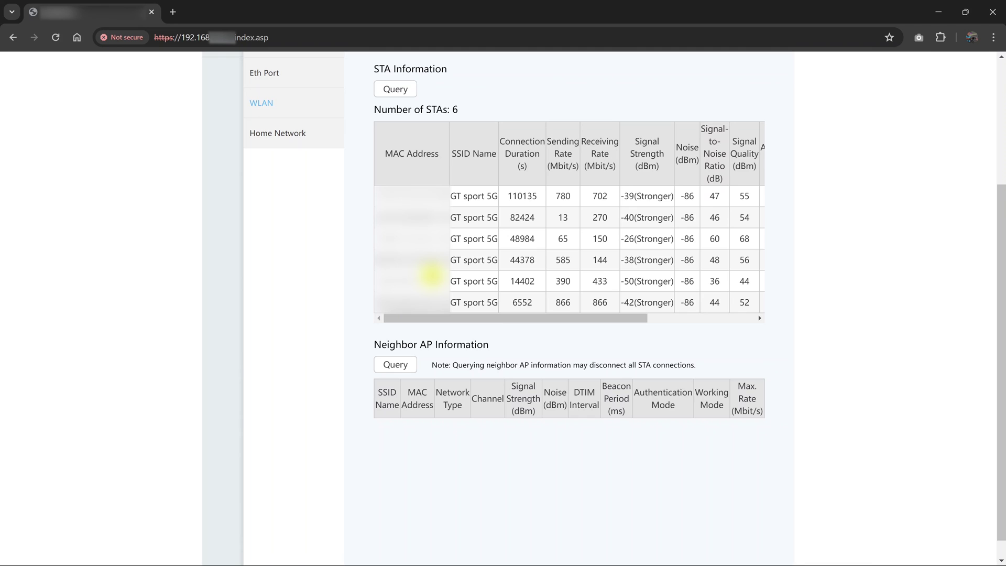
{"action": "scroll", "coordinate": [431, 274], "scroll_direction": "up", "scroll_amount": 2}
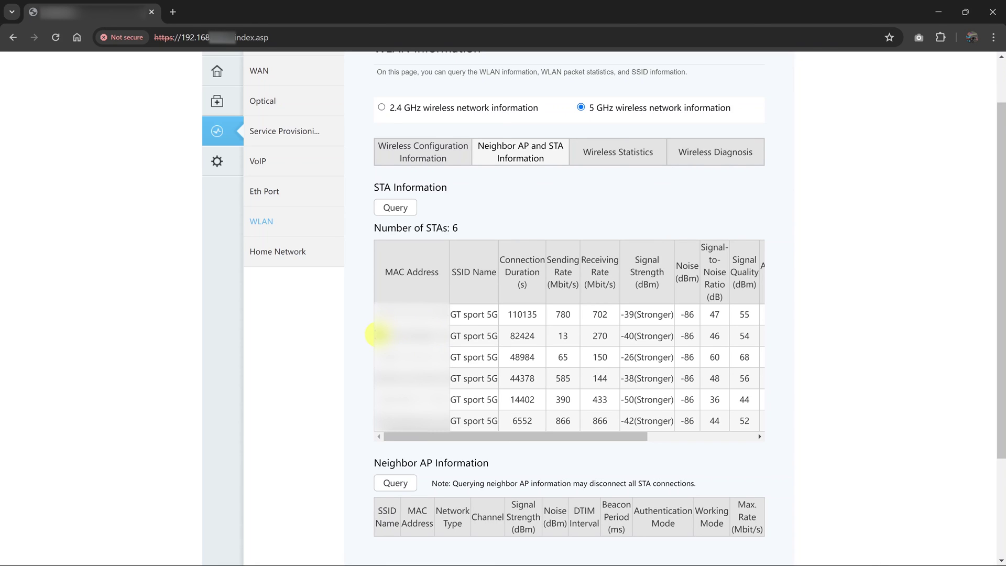
{"action": "left_click_drag", "start_coordinate": [376, 334], "coordinate": [449, 337]}
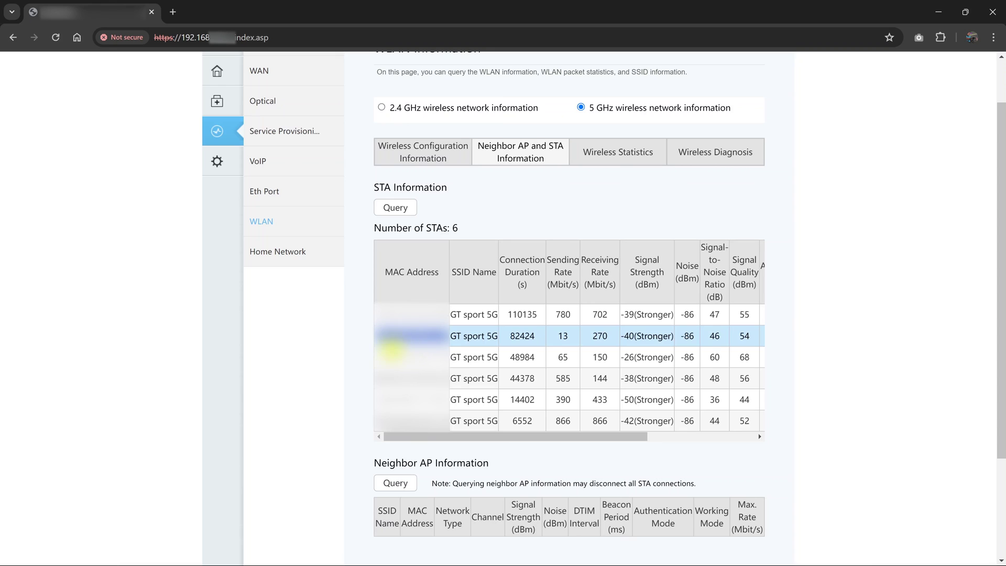
{"action": "left_click", "coordinate": [389, 356]}
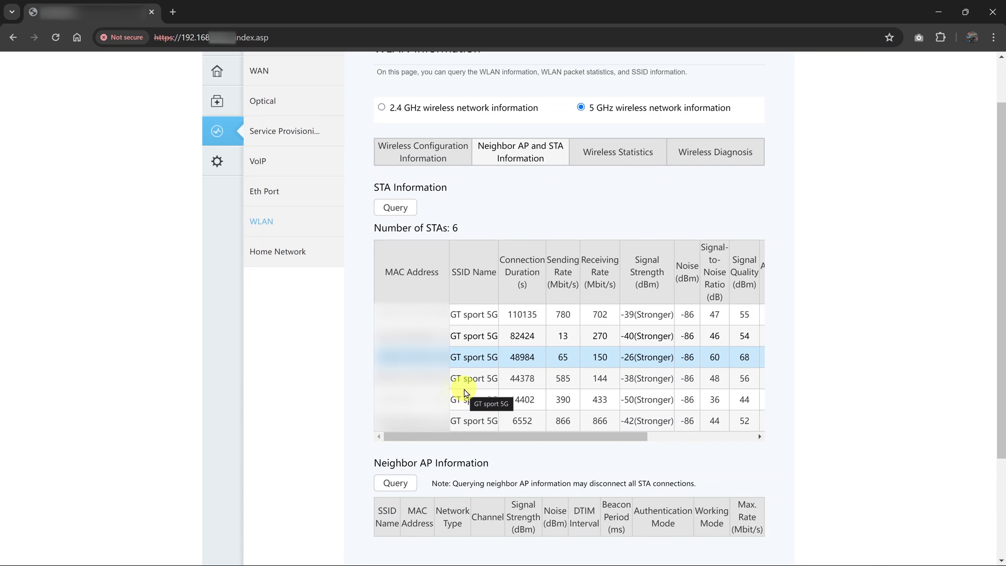
{"action": "scroll", "coordinate": [870, 383], "scroll_direction": "up", "scroll_amount": 1}
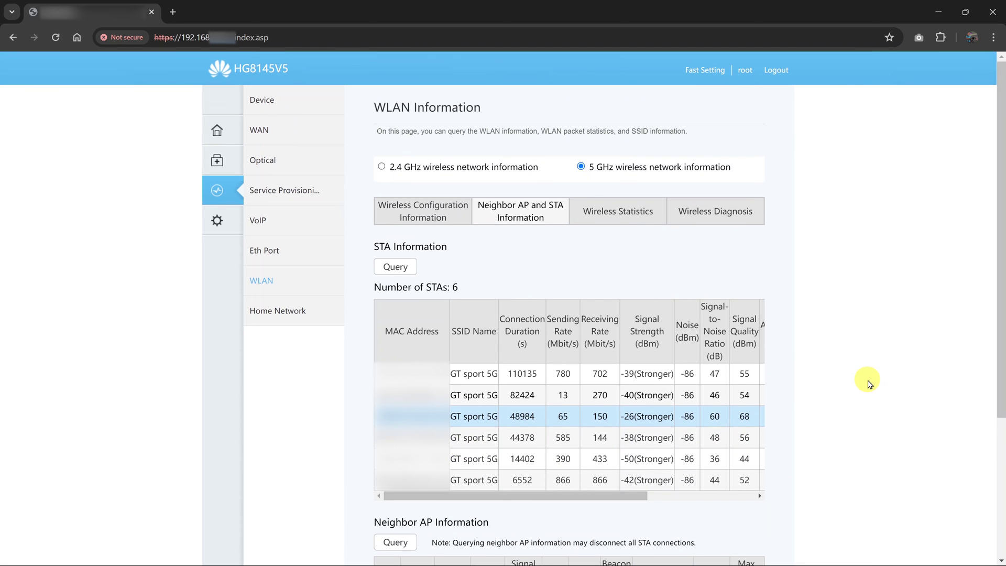